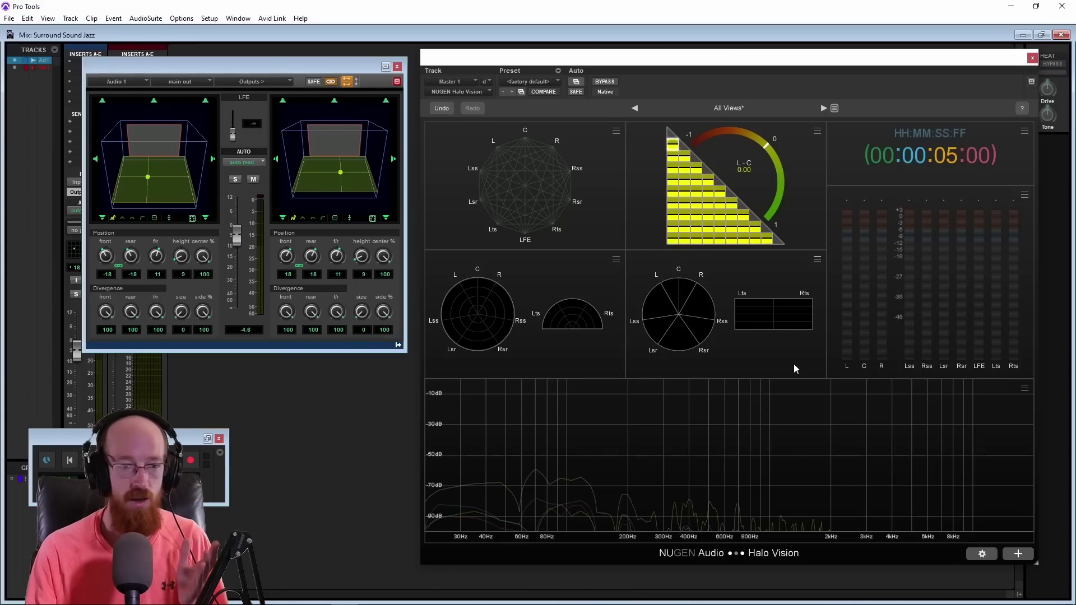
# View the NUGEN Paragon reverb, then move the Audio 1 panner to the far left beside Halo Vision
pyautogui.moveTo(278, 69); pyautogui.dragTo(555, 84)
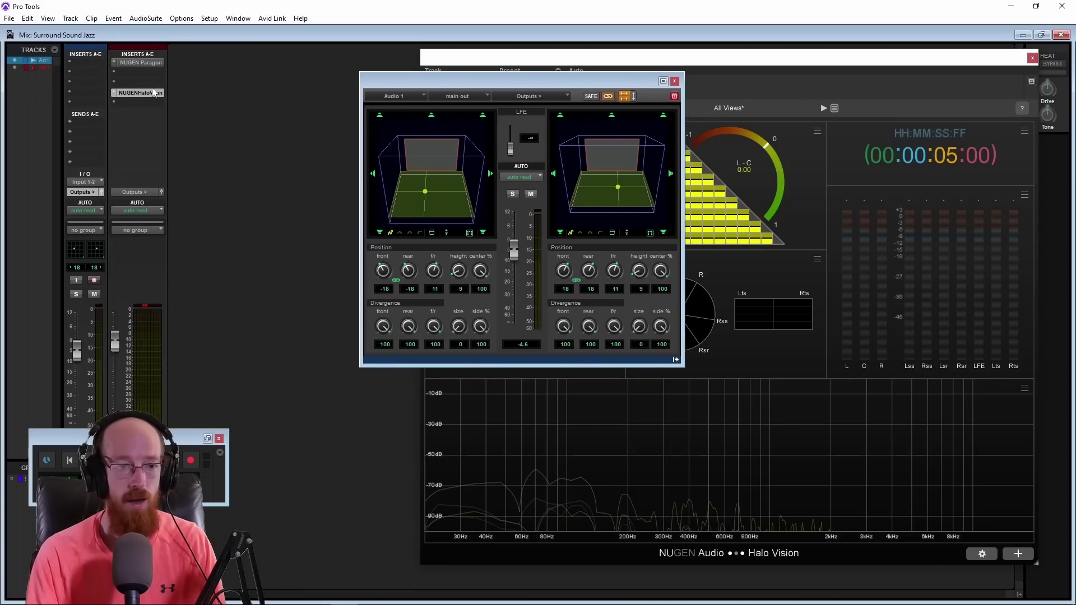
pyautogui.click(149, 61)
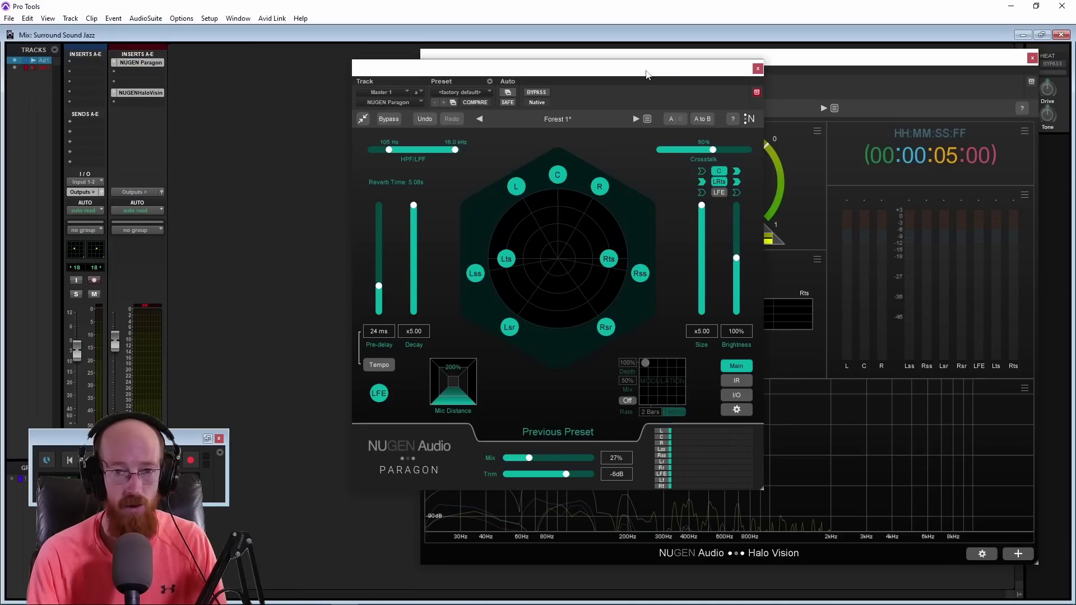
pyautogui.moveTo(646, 71); pyautogui.dragTo(463, 78)
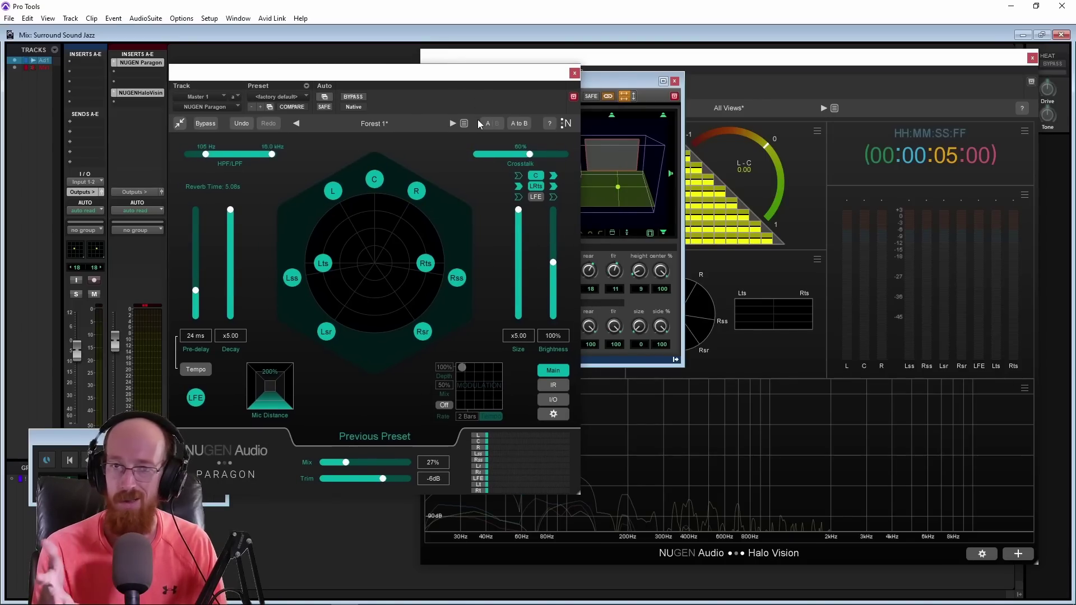
pyautogui.click(586, 77)
pyautogui.moveTo(584, 79); pyautogui.dragTo(276, 72)
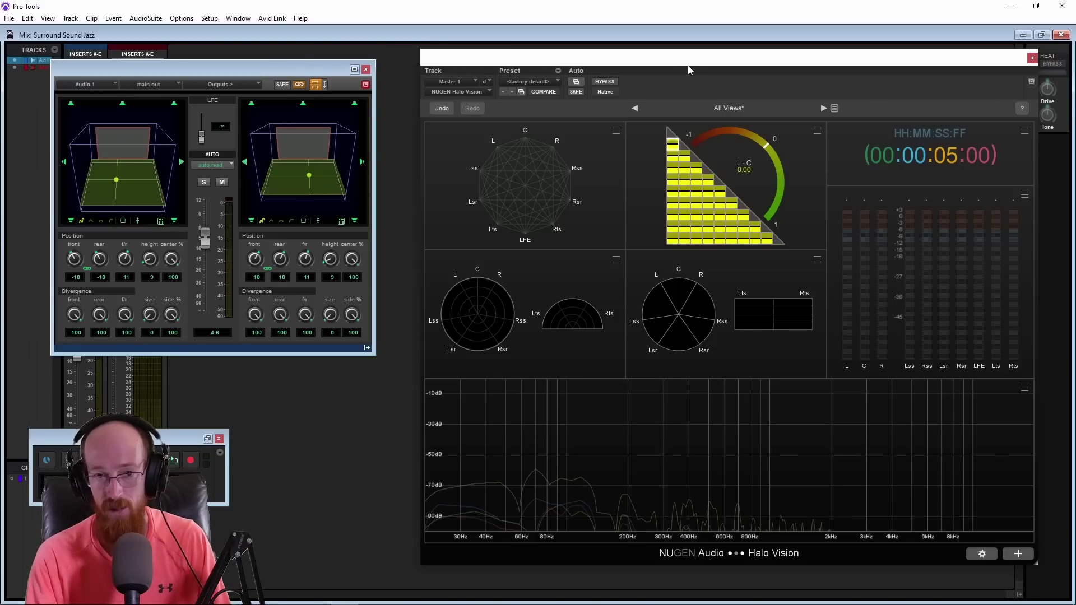
# Shift the Halo Vision window slightly up and left next to the Audio 1 panner
pyautogui.moveTo(687, 65); pyautogui.dragTo(662, 56)
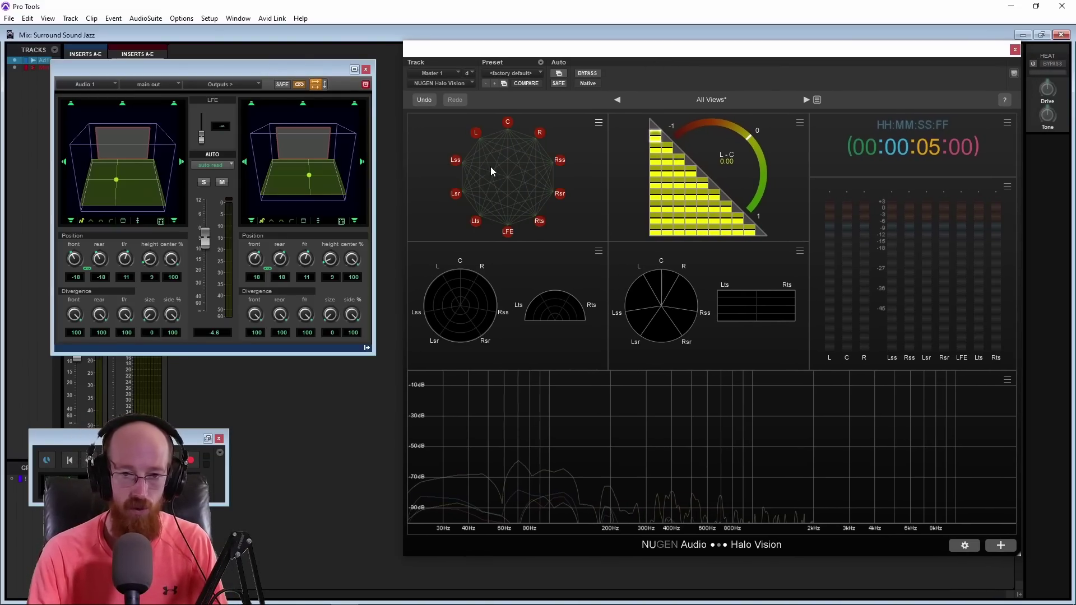
pyautogui.moveTo(544, 168)
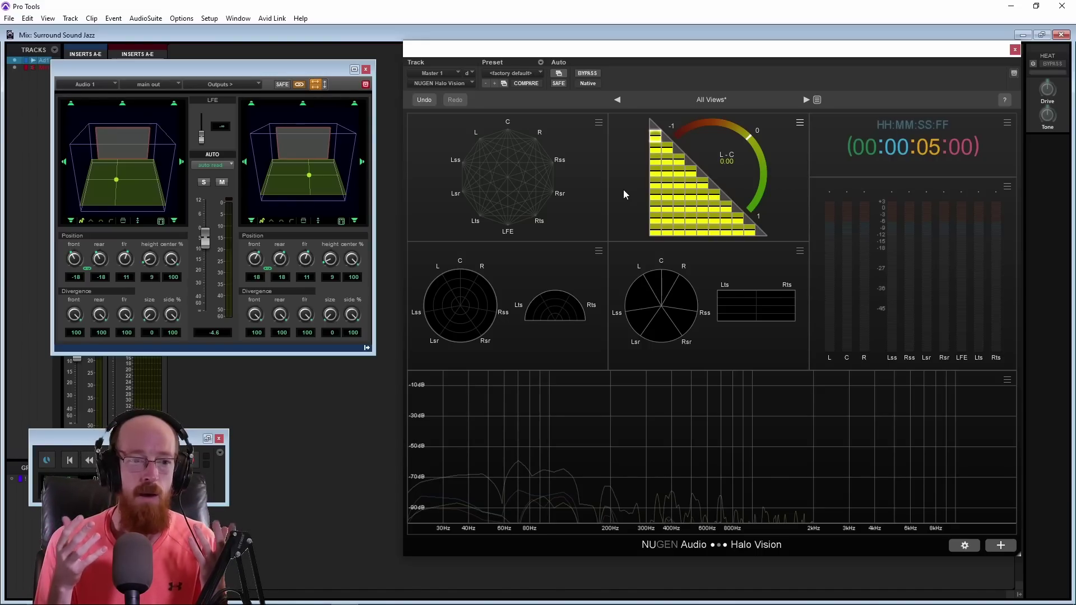
pyautogui.moveTo(546, 128)
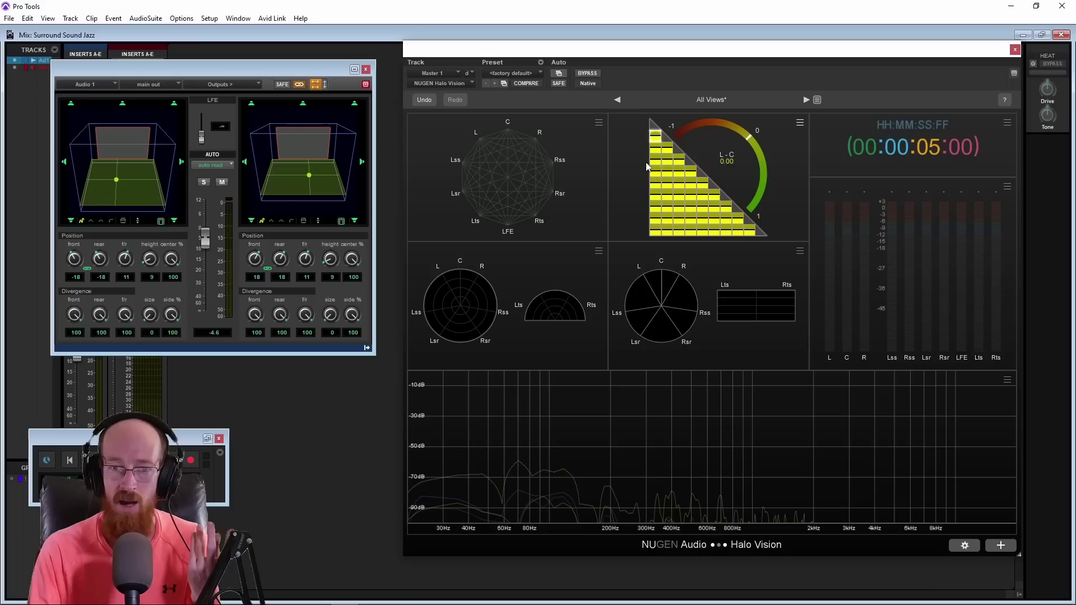
pyautogui.moveTo(478, 157)
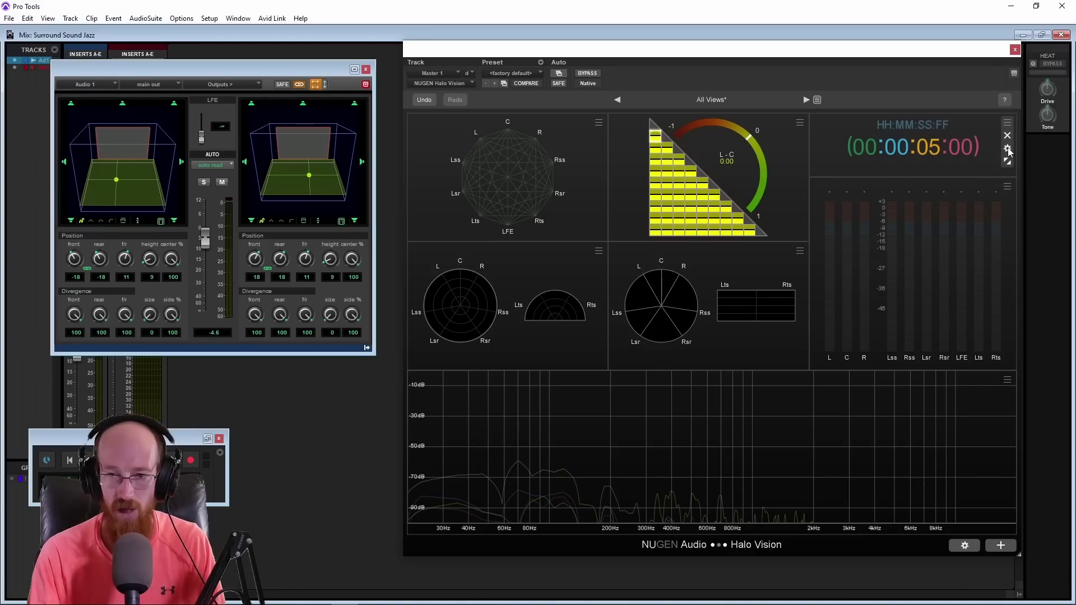
pyautogui.click(1007, 148)
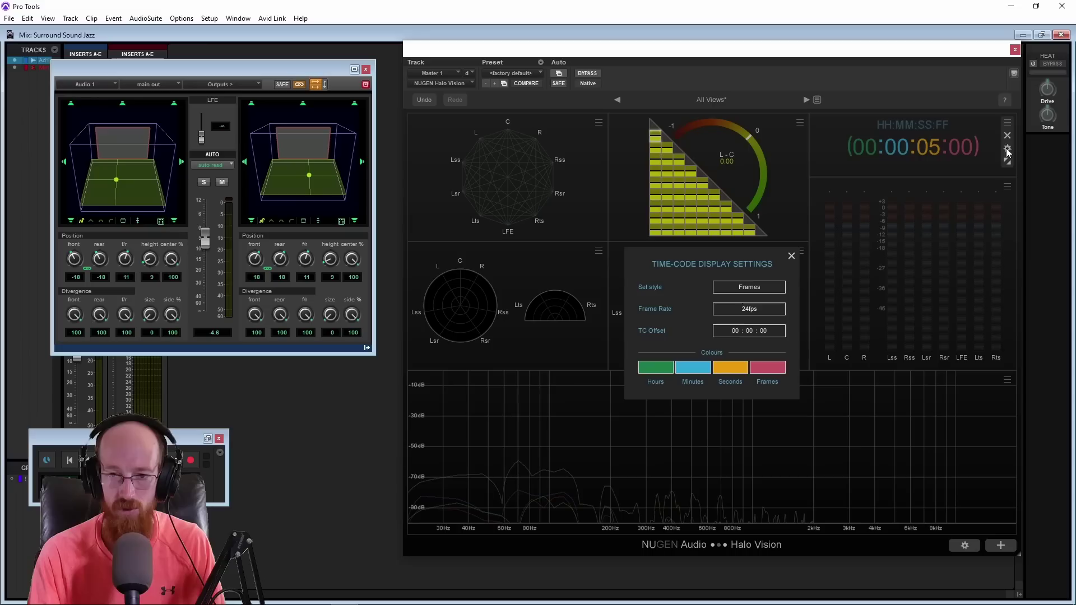
pyautogui.click(773, 289)
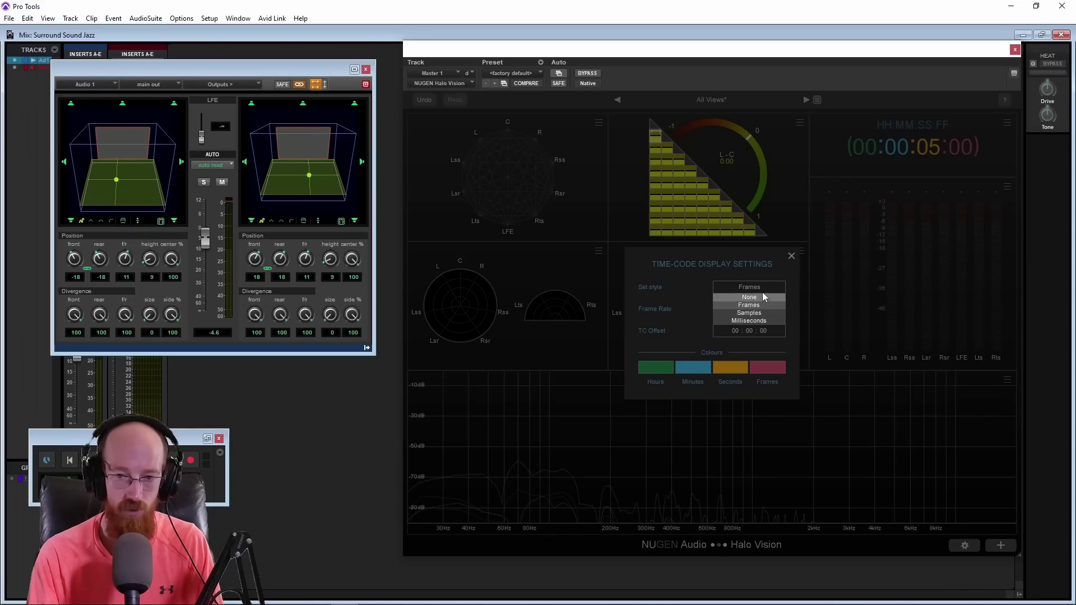
pyautogui.click(718, 265)
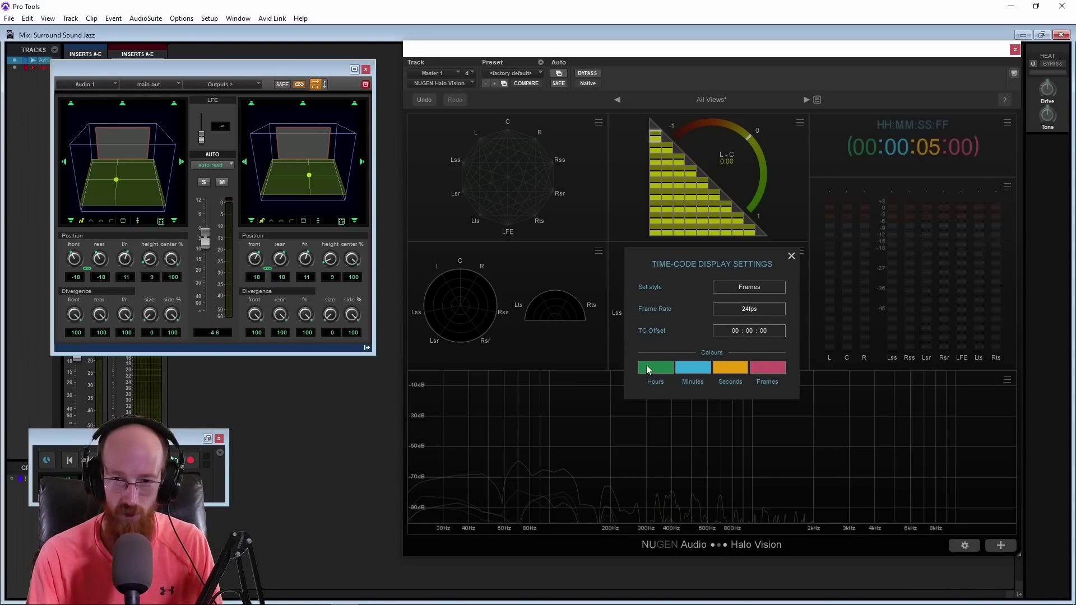
pyautogui.click(791, 257)
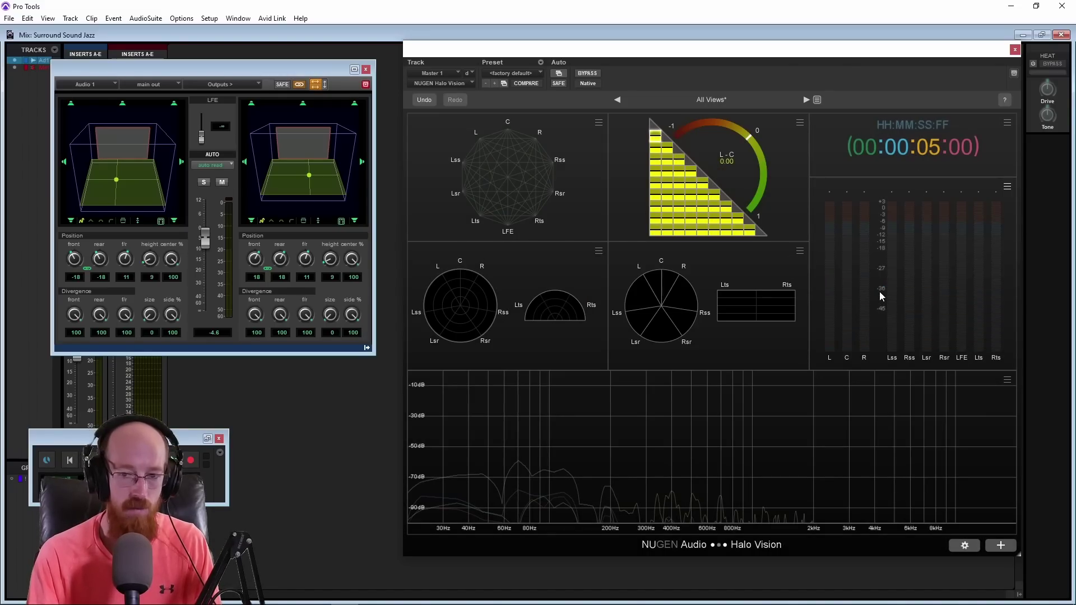
pyautogui.click(1008, 188)
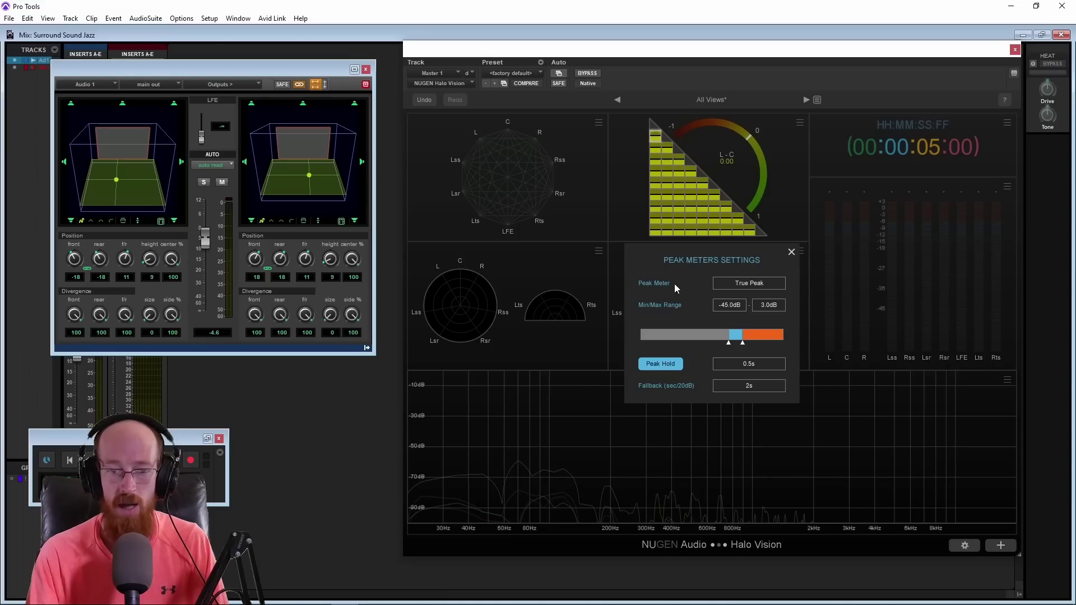
pyautogui.click(763, 284)
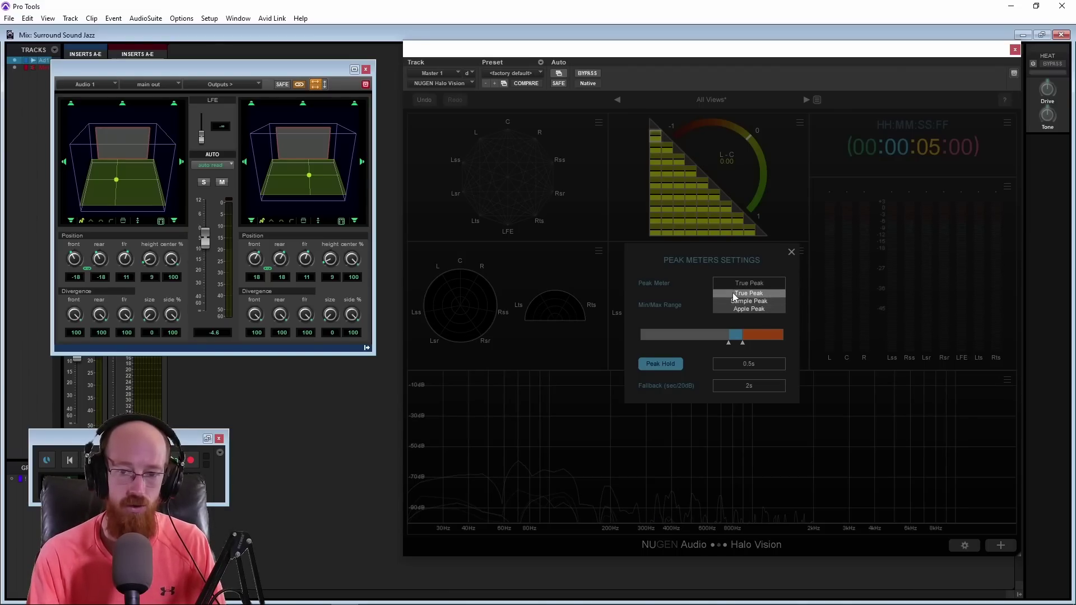
pyautogui.click(775, 286)
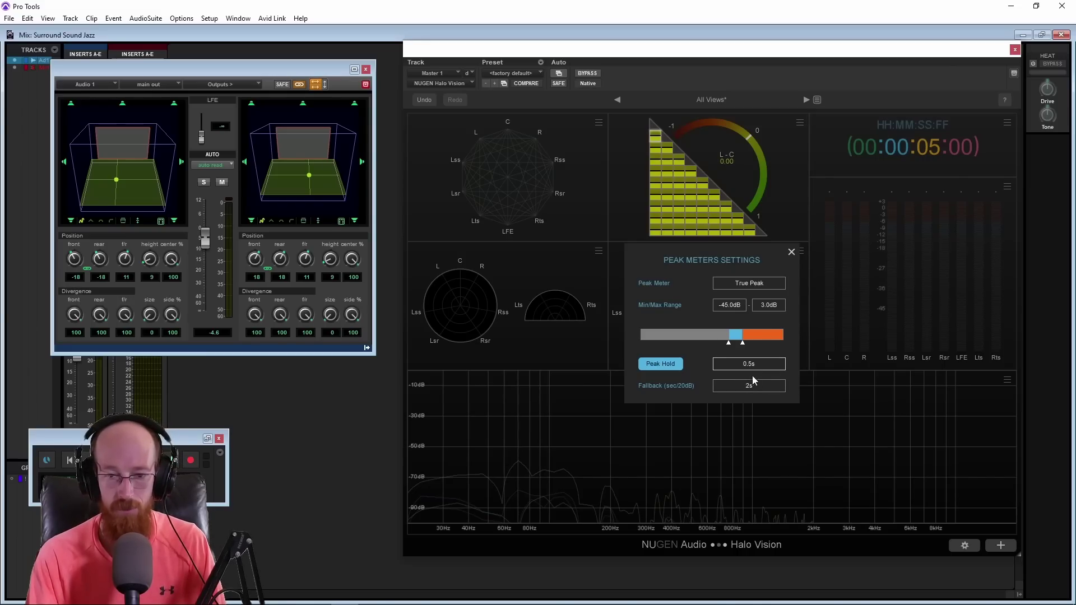
pyautogui.click(791, 252)
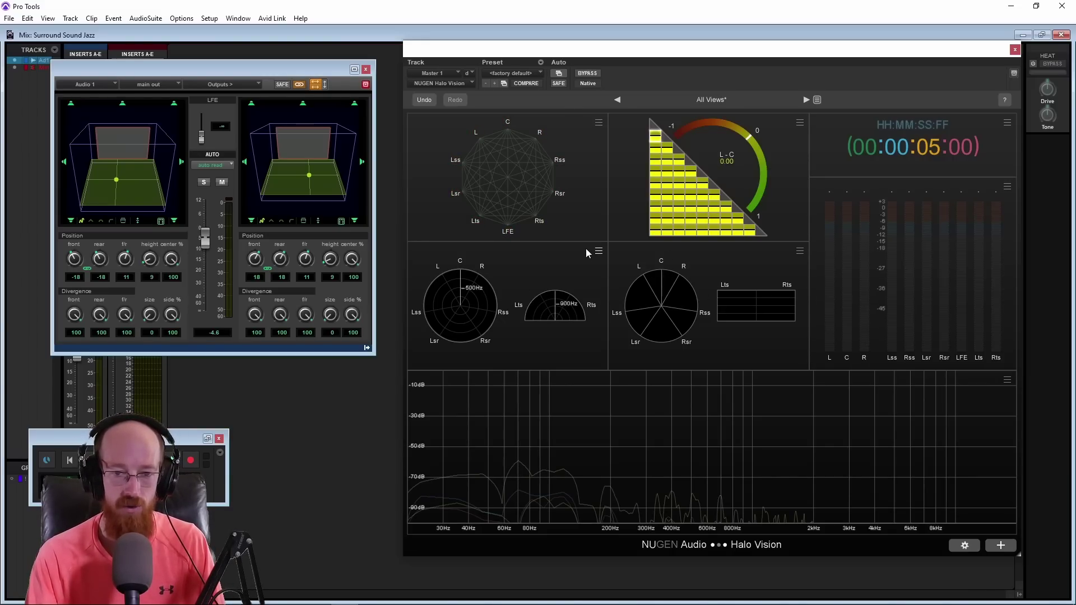
# Maximise the lower-left Halo surround panel to fill the display and start playback
pyautogui.moveTo(598, 258)
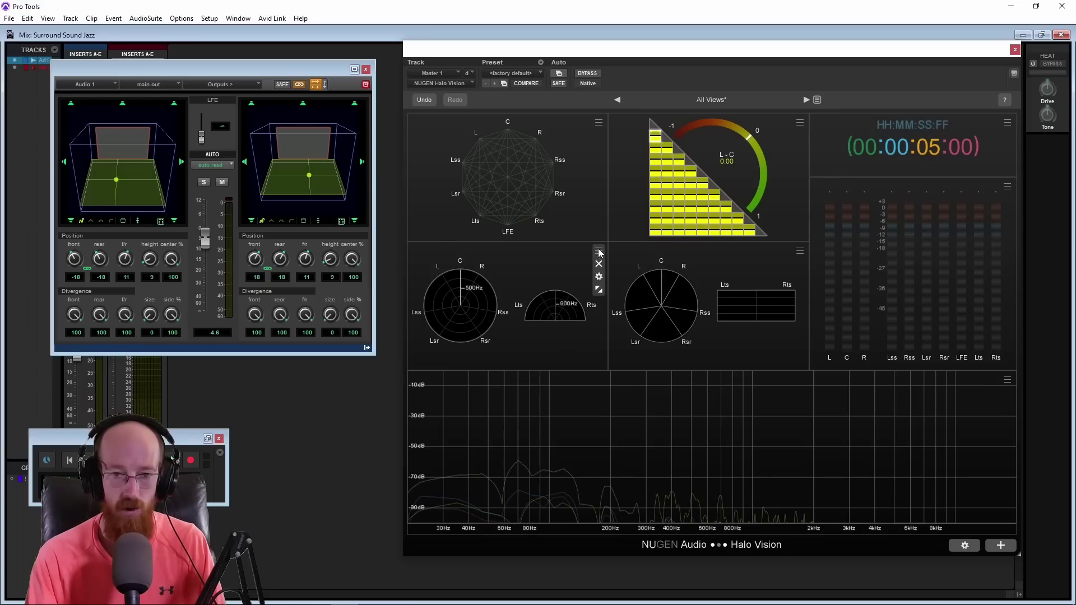
pyautogui.click(598, 290)
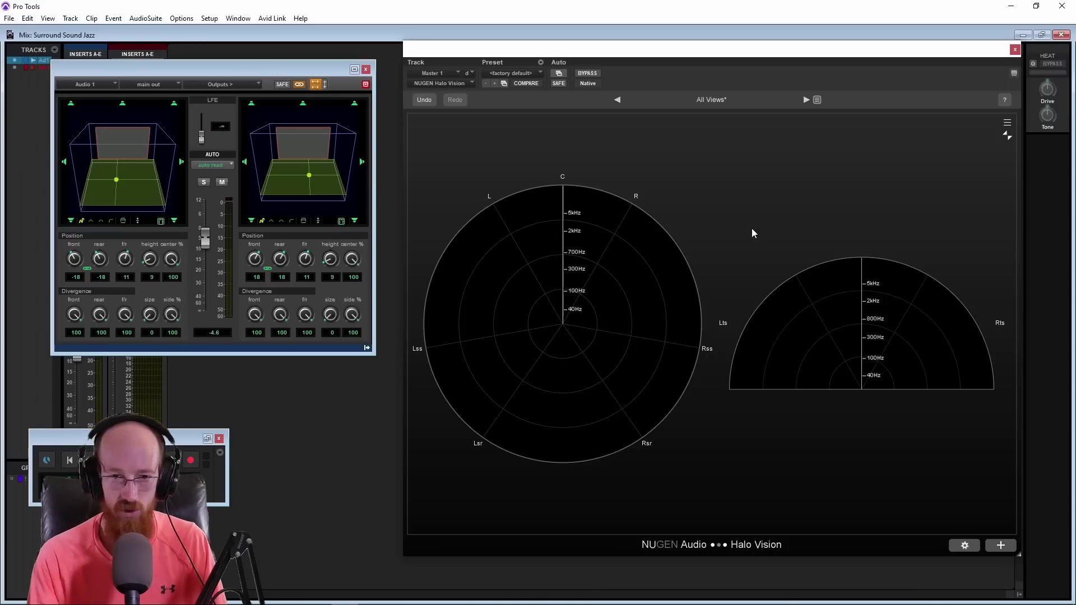
pyautogui.press('space')
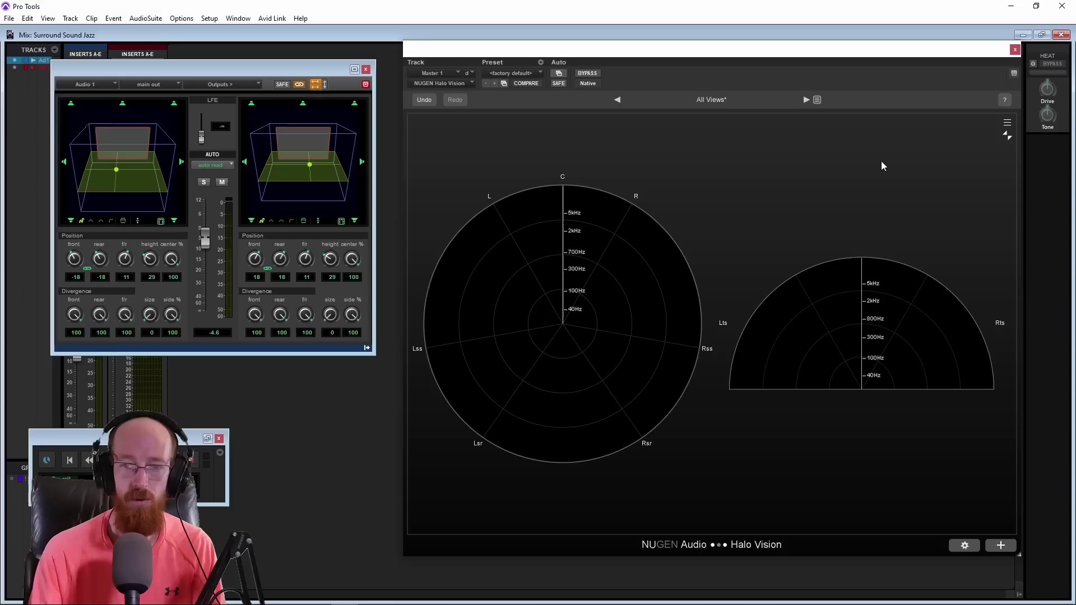
# Expand the circle and Lts/Rts surround view to full size and start playback
pyautogui.click(1006, 135)
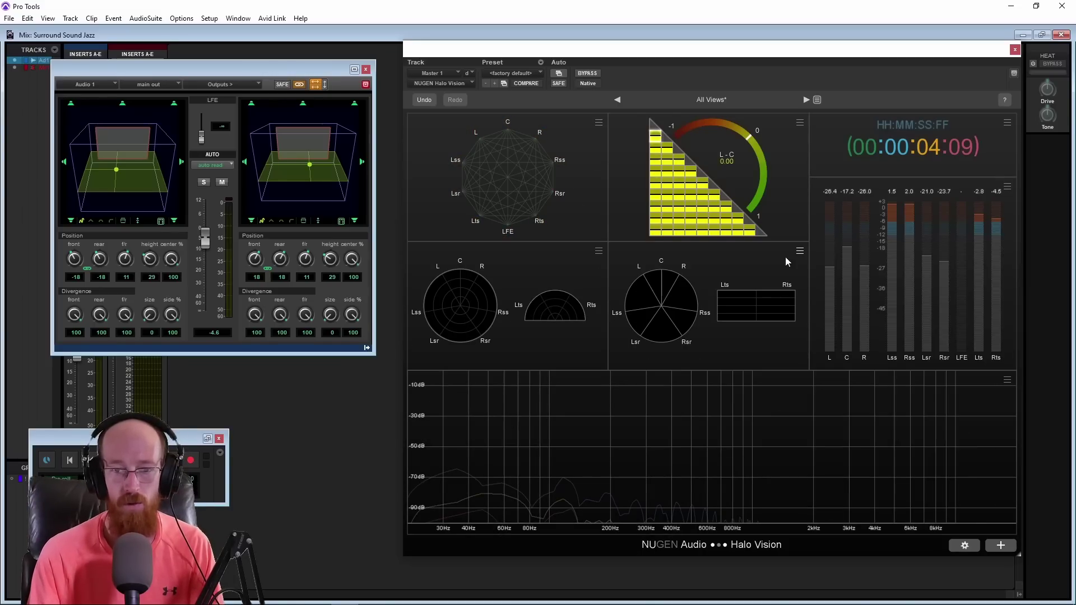
pyautogui.moveTo(799, 259)
pyautogui.click(799, 290)
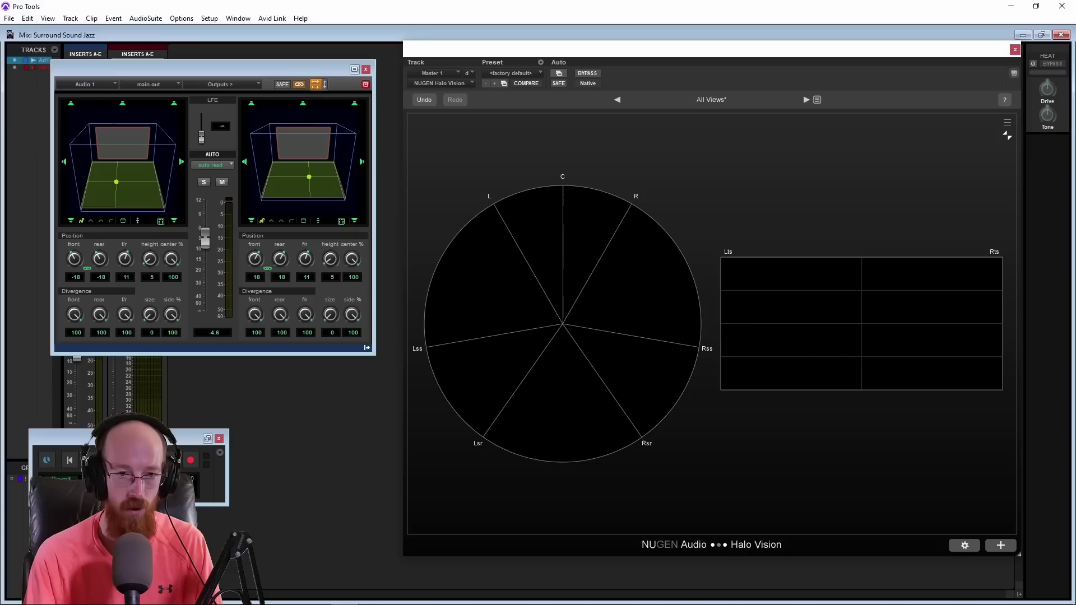
pyautogui.press('space')
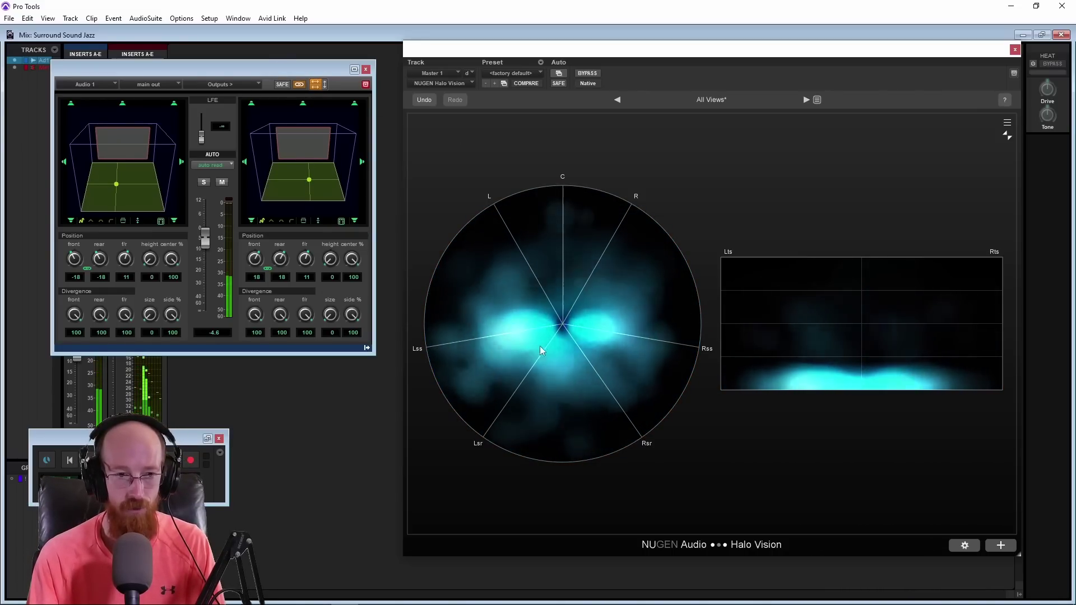
# Pan the Audio 1 pair forward and back, lowering its height from 32 to 23
pyautogui.moveTo(115, 184); pyautogui.dragTo(114, 128)
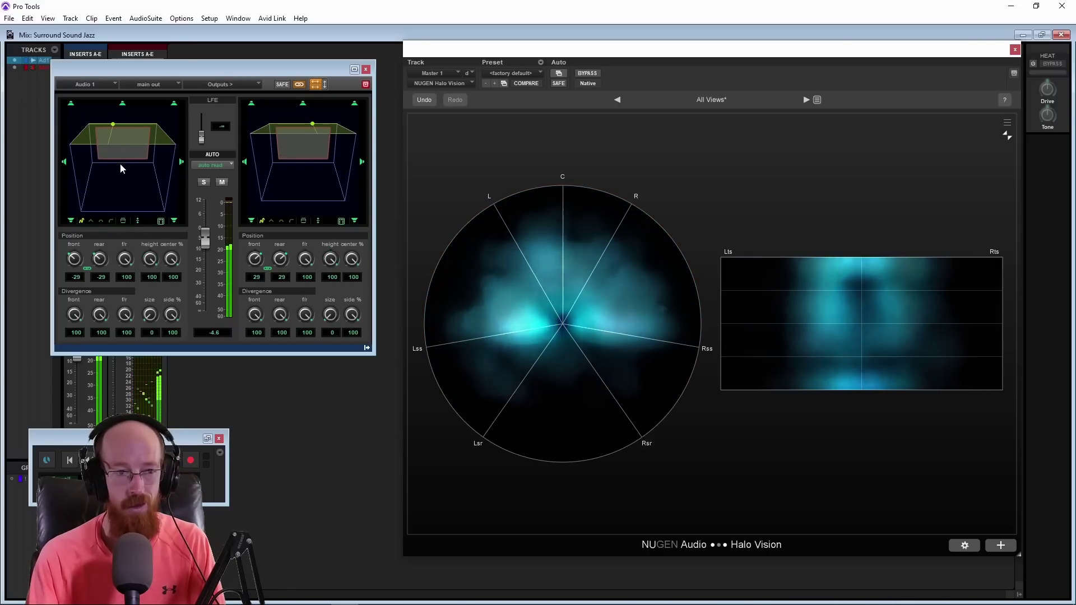
pyautogui.moveTo(114, 123); pyautogui.dragTo(124, 173)
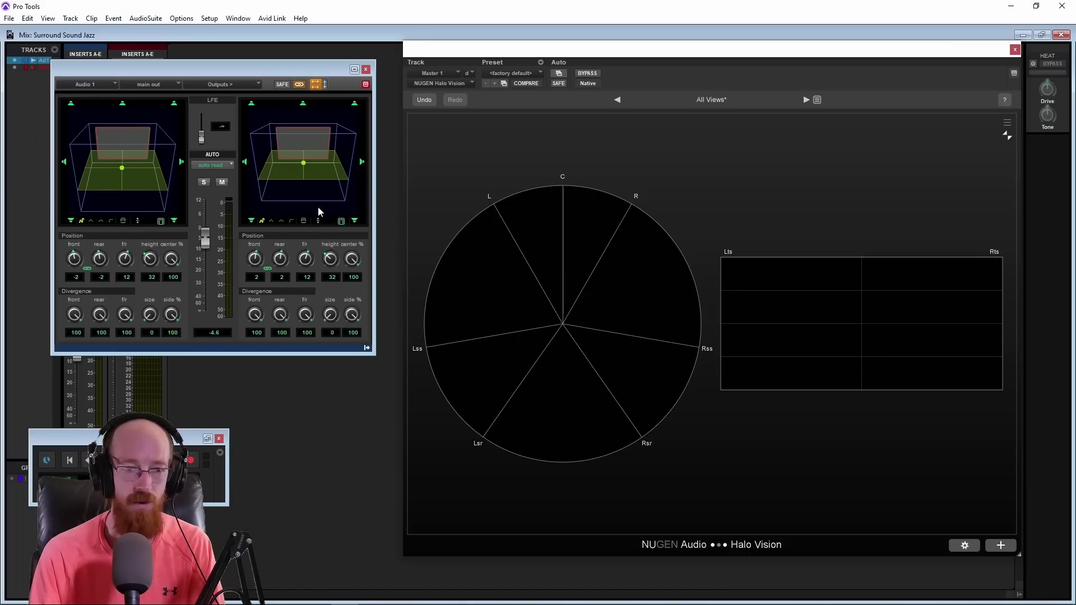
pyautogui.moveTo(125, 174); pyautogui.dragTo(124, 178)
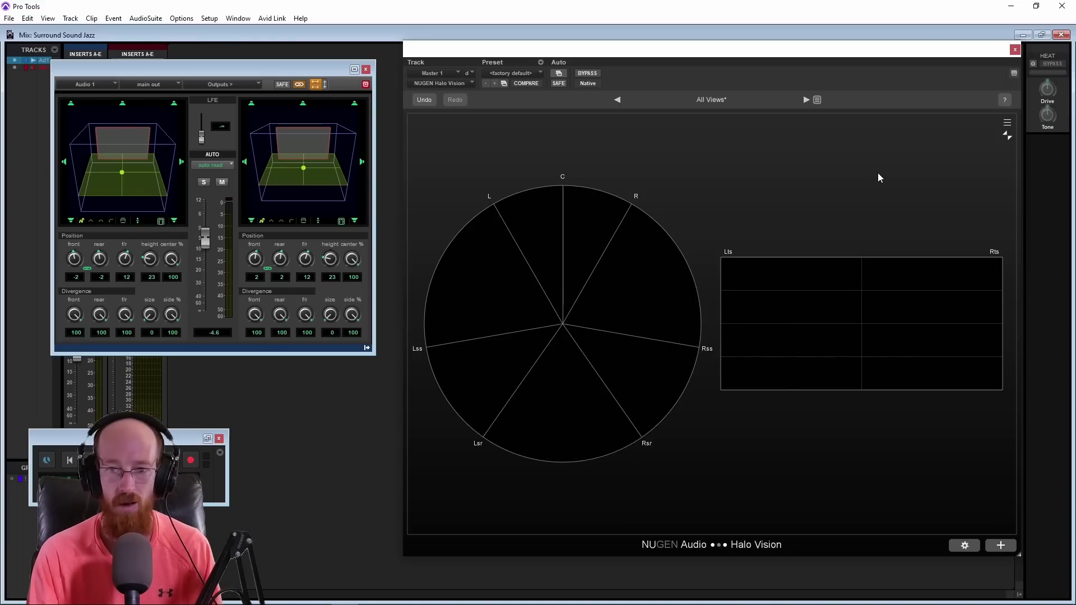
# Restore Halo Vision's multi-panel layout and inspect the height scope's read-out near 900Hz
pyautogui.click(1007, 135)
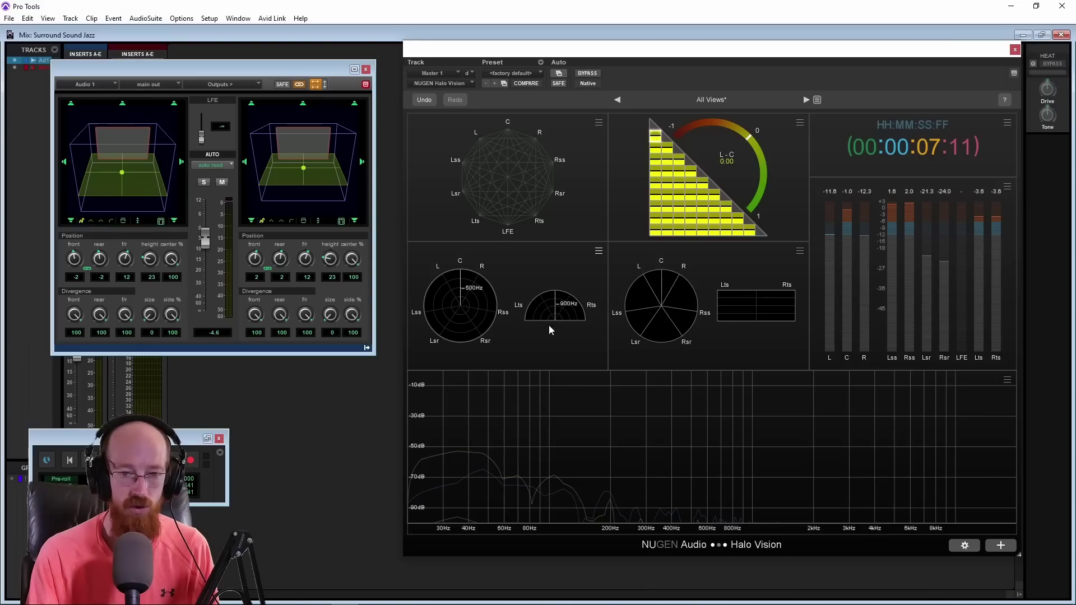
pyautogui.moveTo(568, 303); pyautogui.dragTo(552, 314)
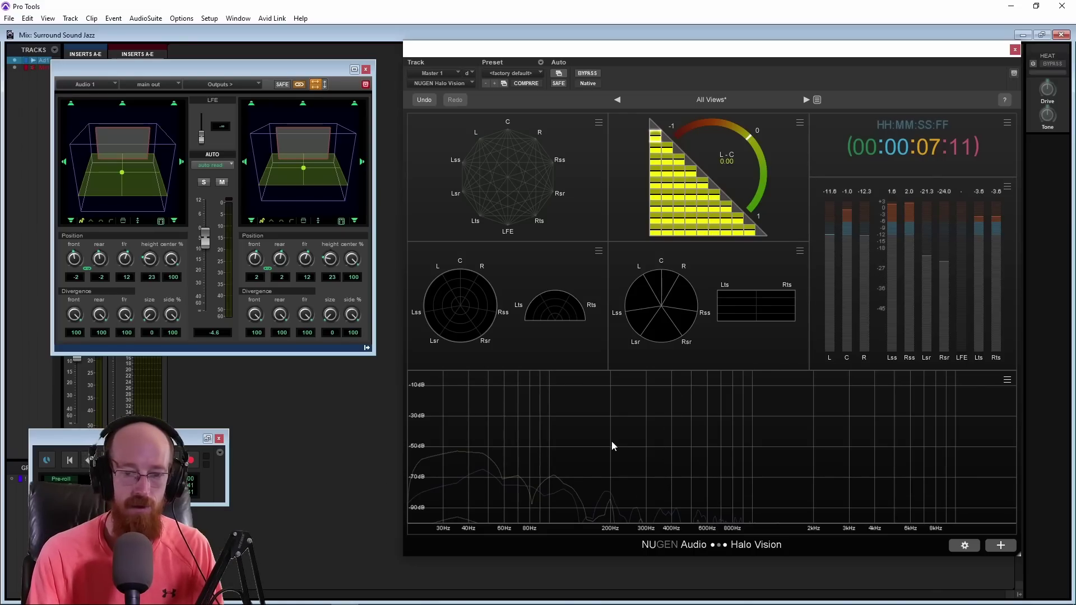
pyautogui.moveTo(1009, 387)
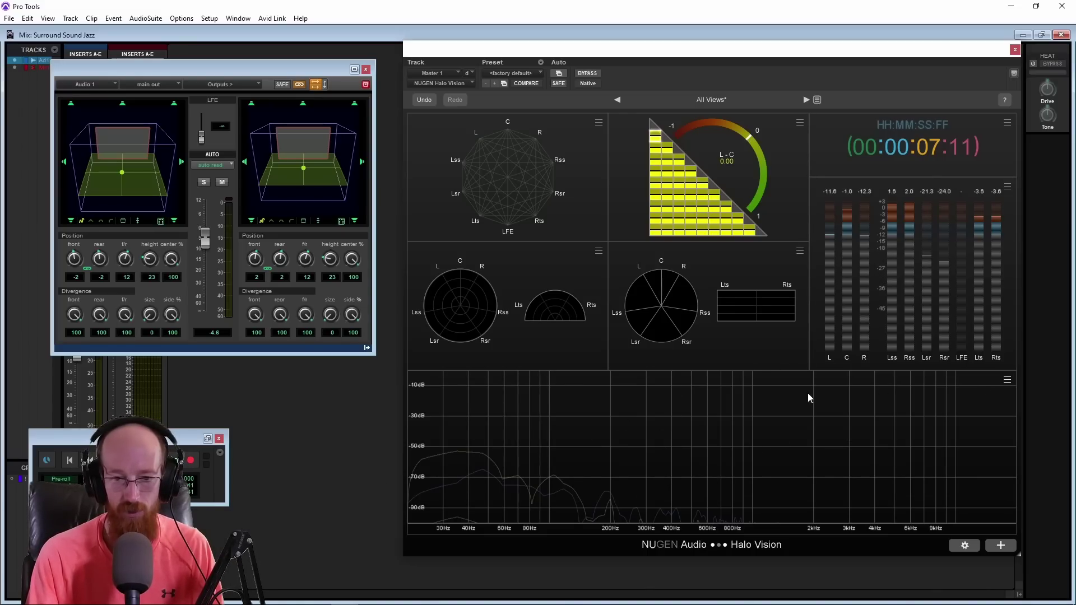
# Open the spectrum settings, keep View Type on Groups, and review the channel group assignments
pyautogui.click(1007, 404)
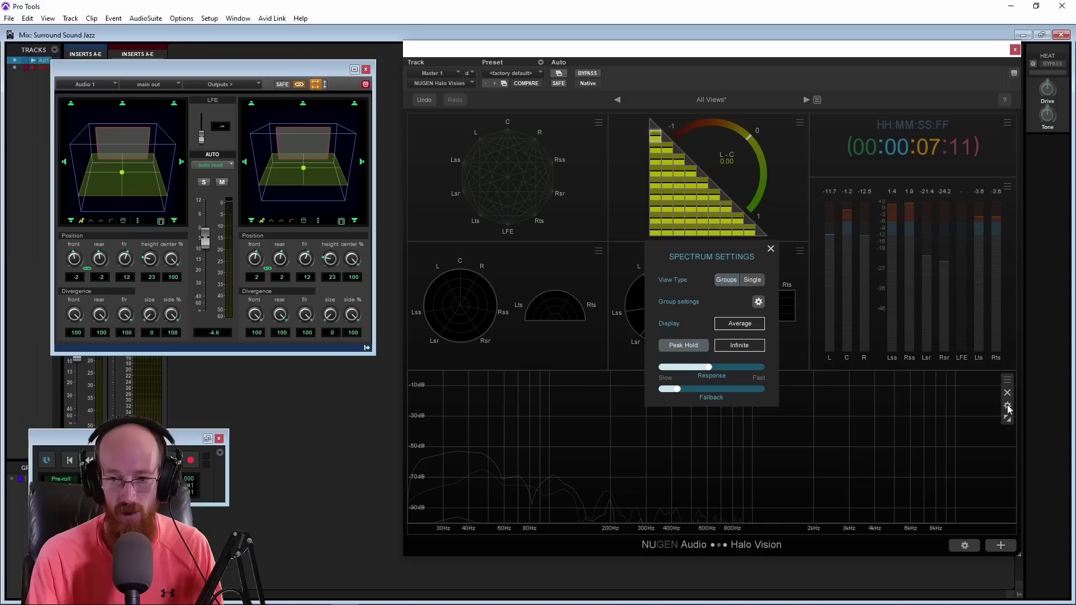
pyautogui.click(751, 280)
pyautogui.click(734, 281)
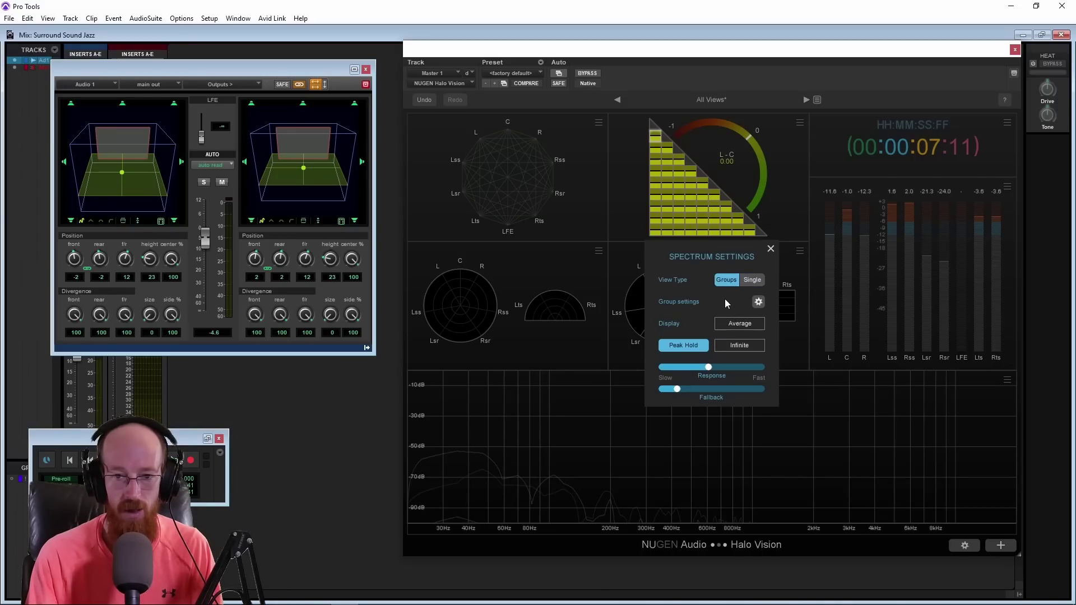
pyautogui.click(758, 301)
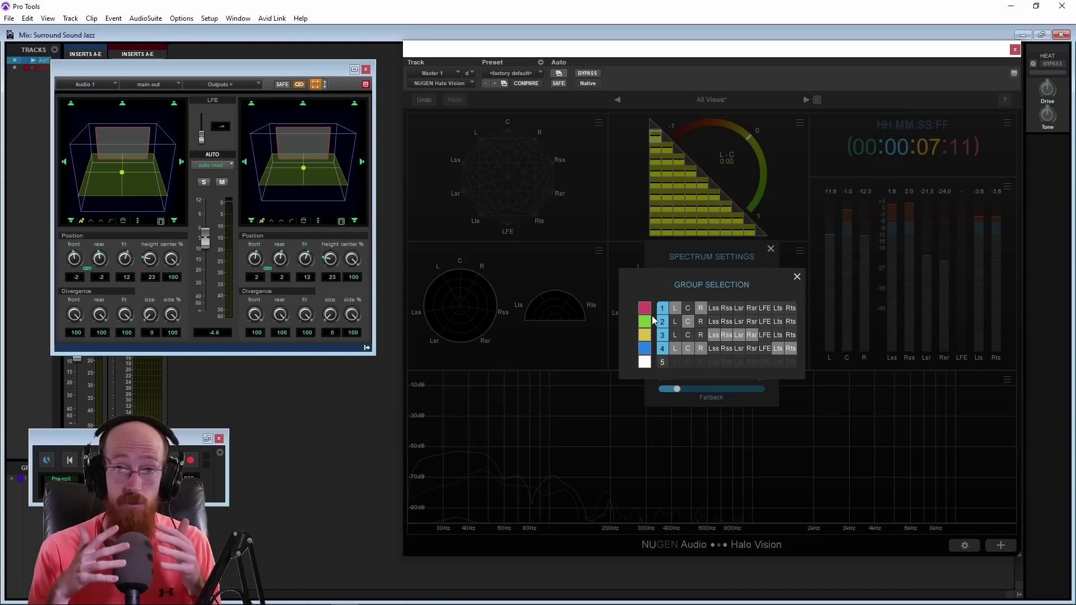
pyautogui.click(796, 277)
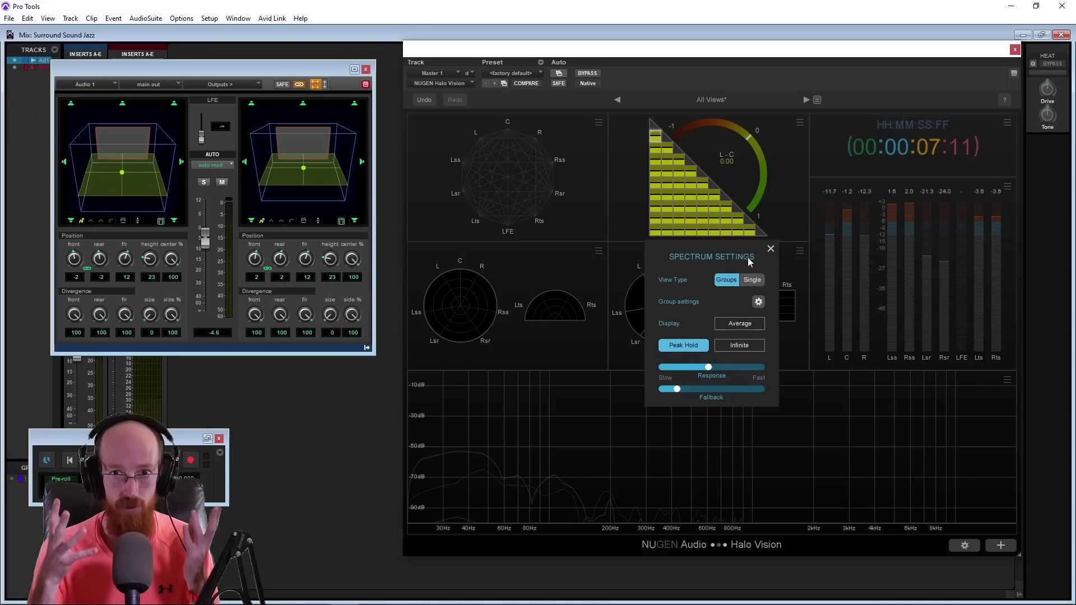
# Close Spectrum Settings, then play the mix for about six seconds and stop
pyautogui.click(770, 249)
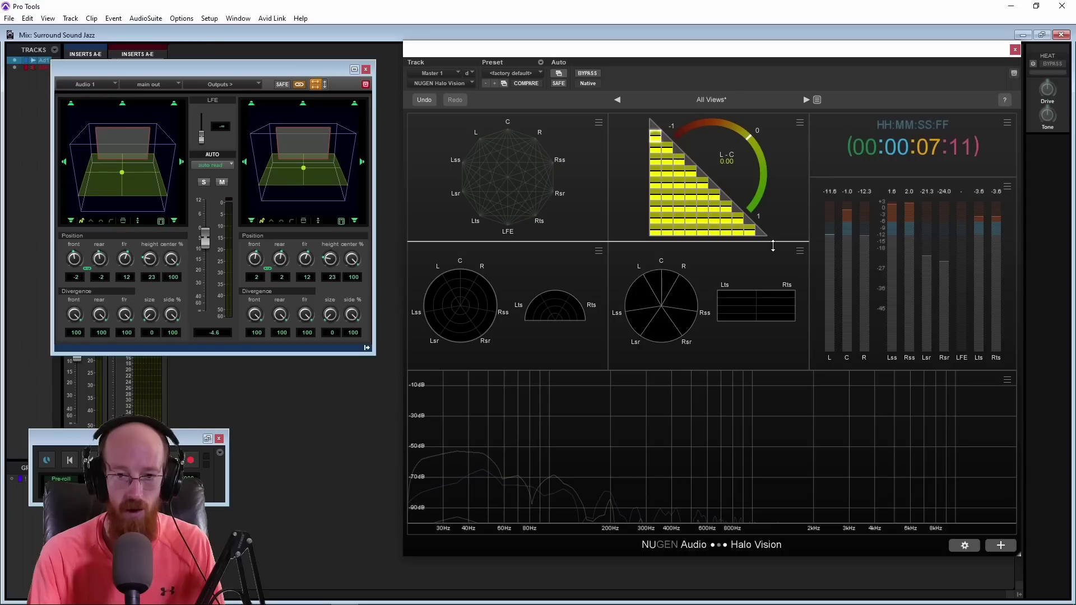
pyautogui.press('space')
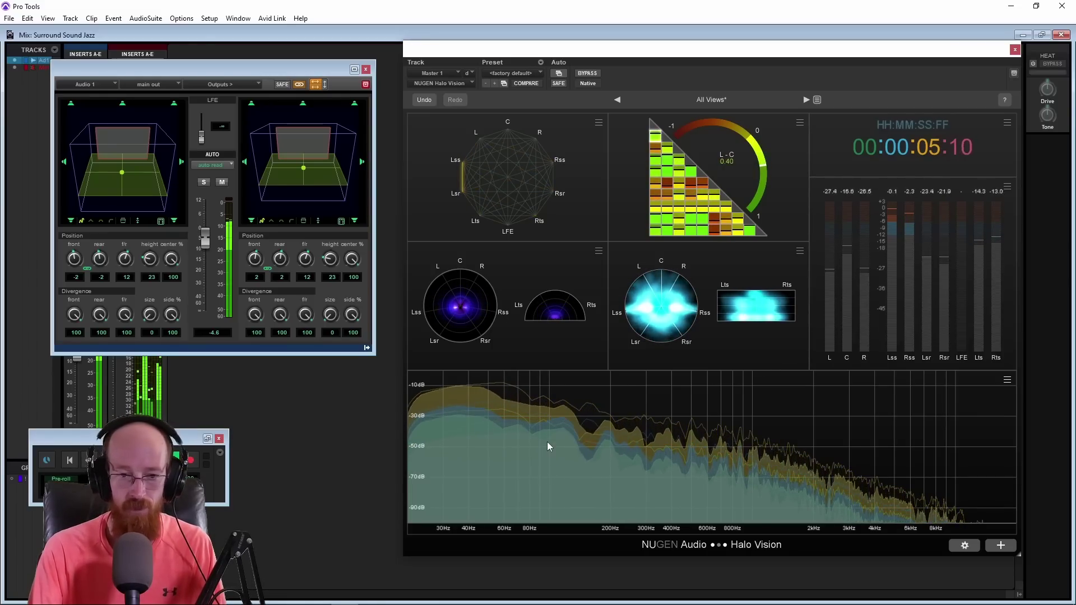
pyautogui.press('space')
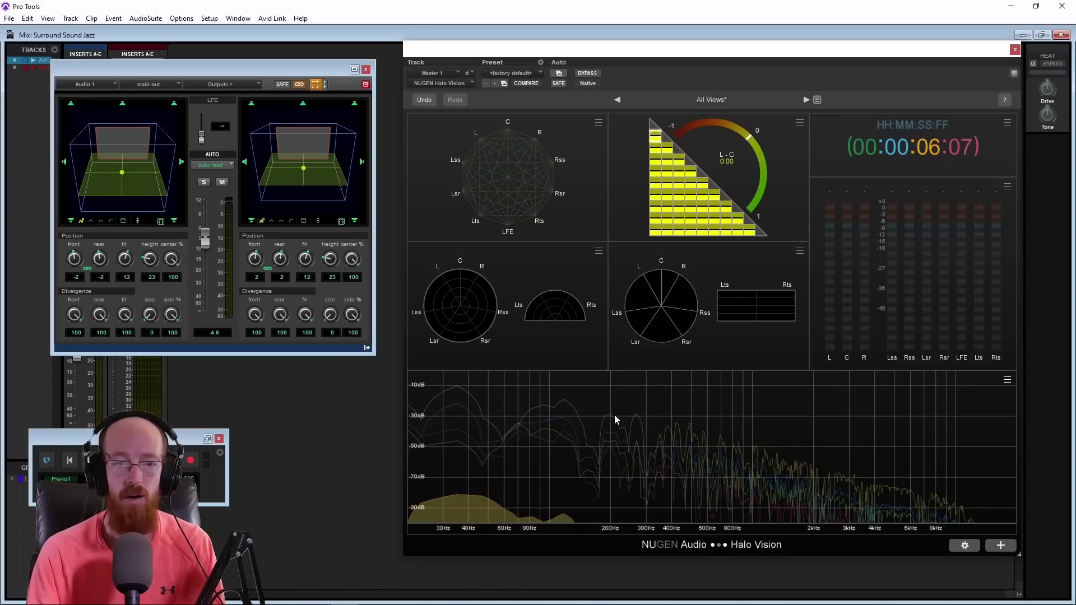
pyautogui.moveTo(558, 180)
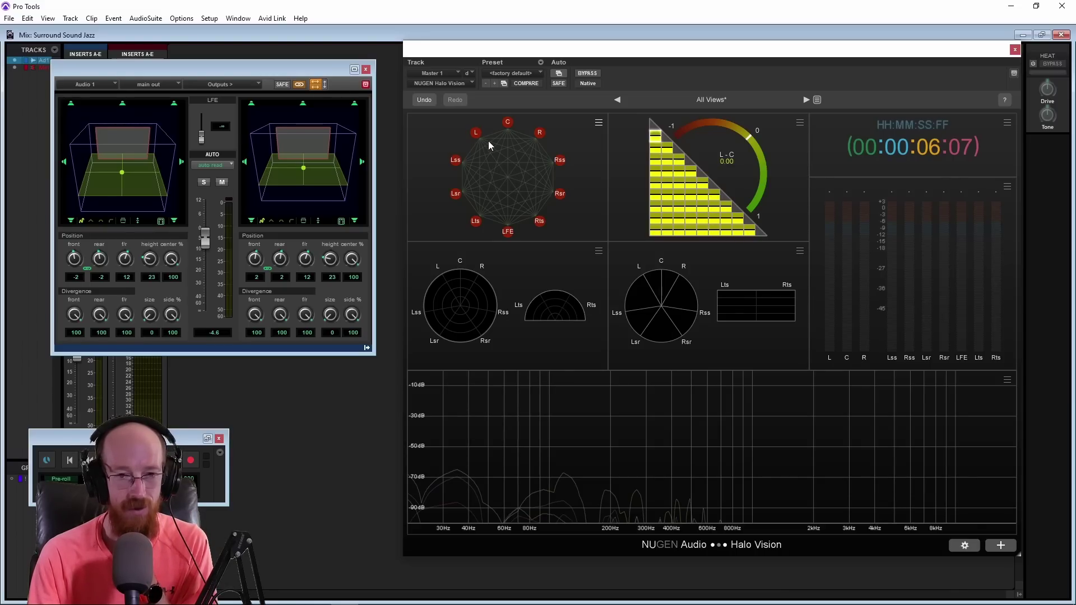
pyautogui.click(599, 122)
pyautogui.click(599, 149)
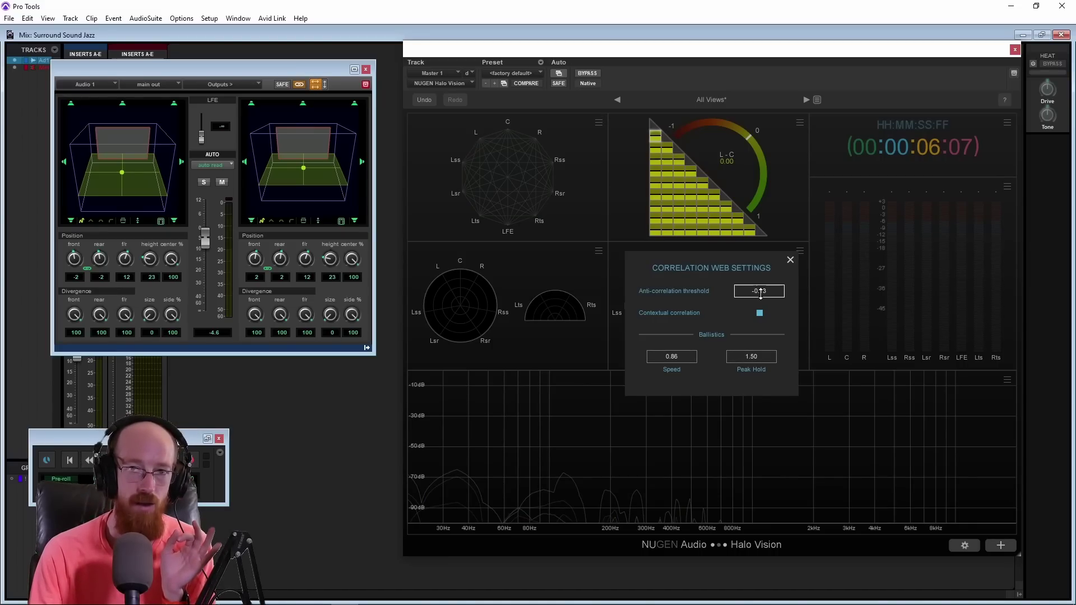
pyautogui.click(790, 260)
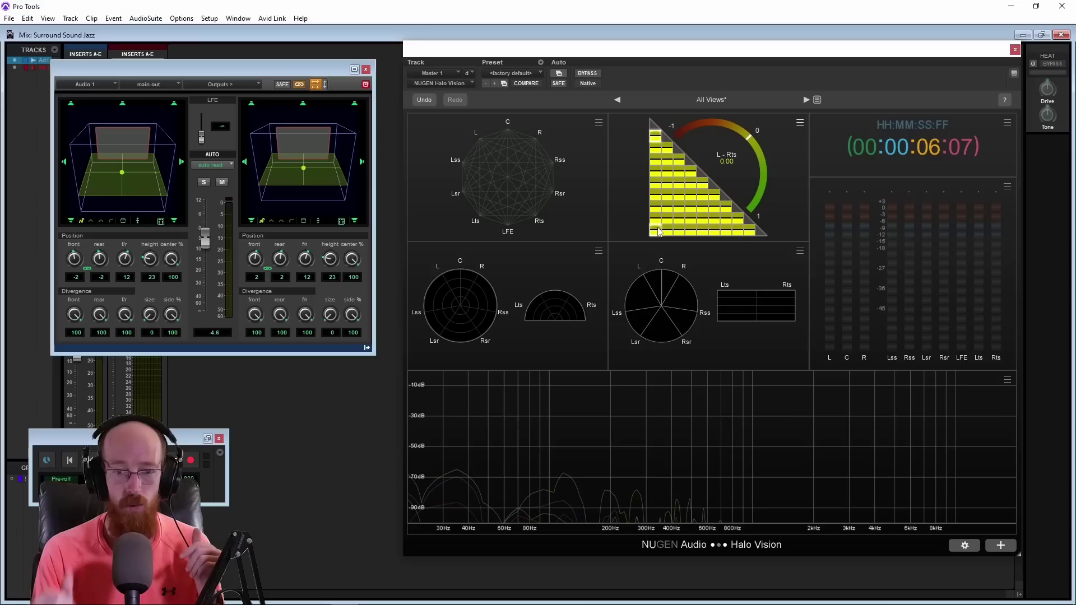
# Maximise the correlation matrix panel and select the L–C pair
pyautogui.click(799, 122)
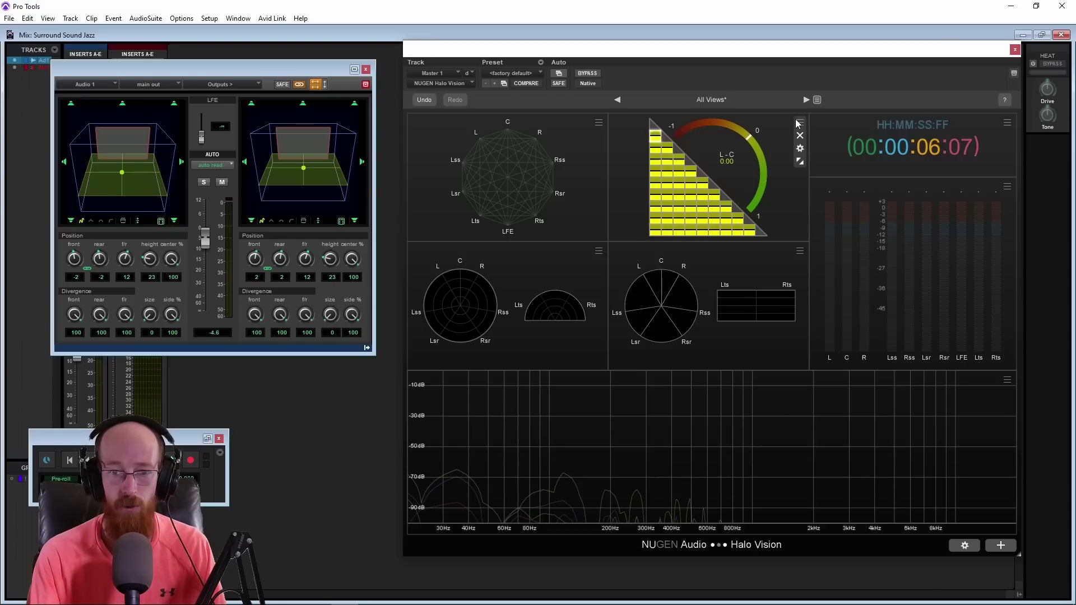
pyautogui.click(799, 161)
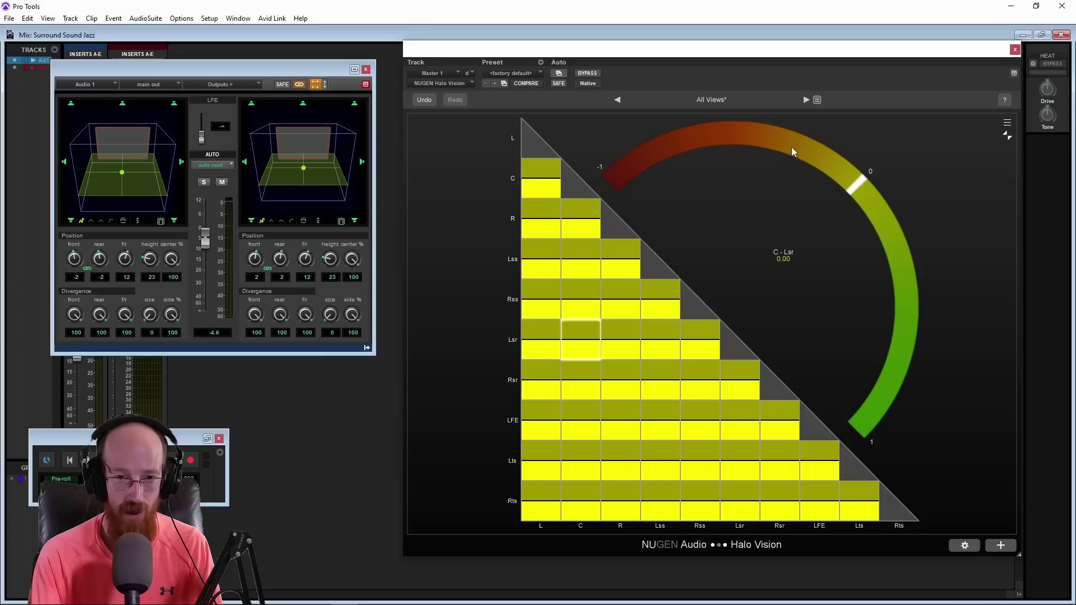
pyautogui.click(532, 199)
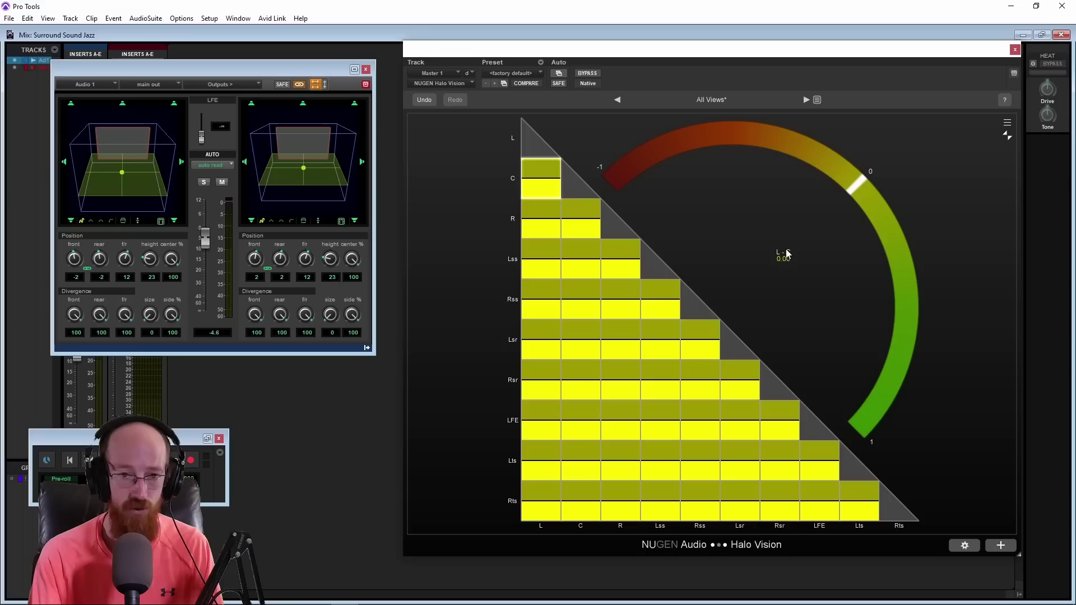
# During playback, read the L–Rsr, C–Lts and C–Rsr correlation values
pyautogui.press('space')
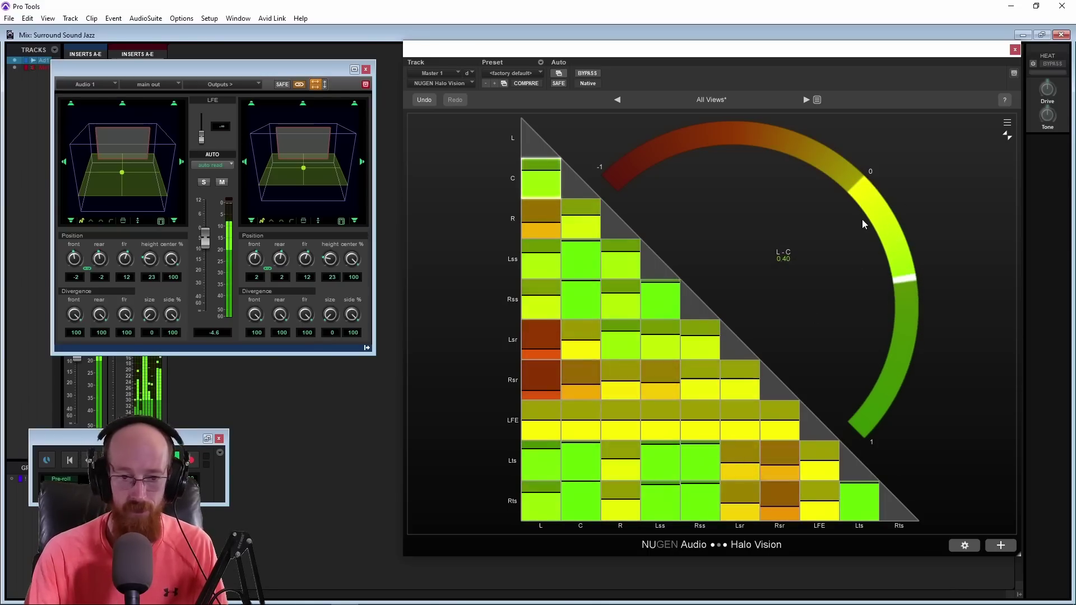
pyautogui.click(541, 375)
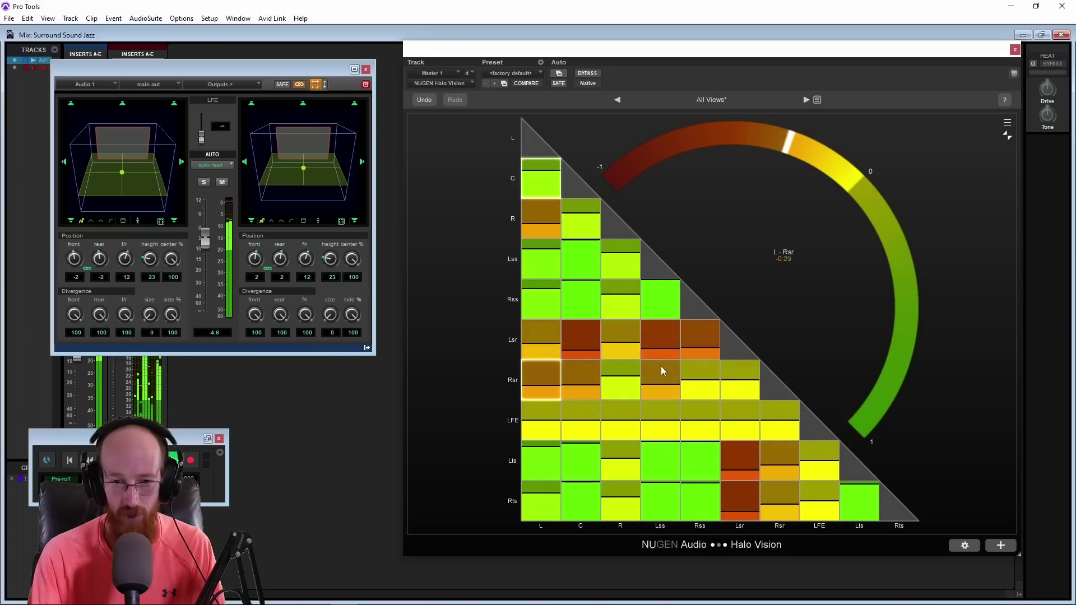
pyautogui.click(588, 445)
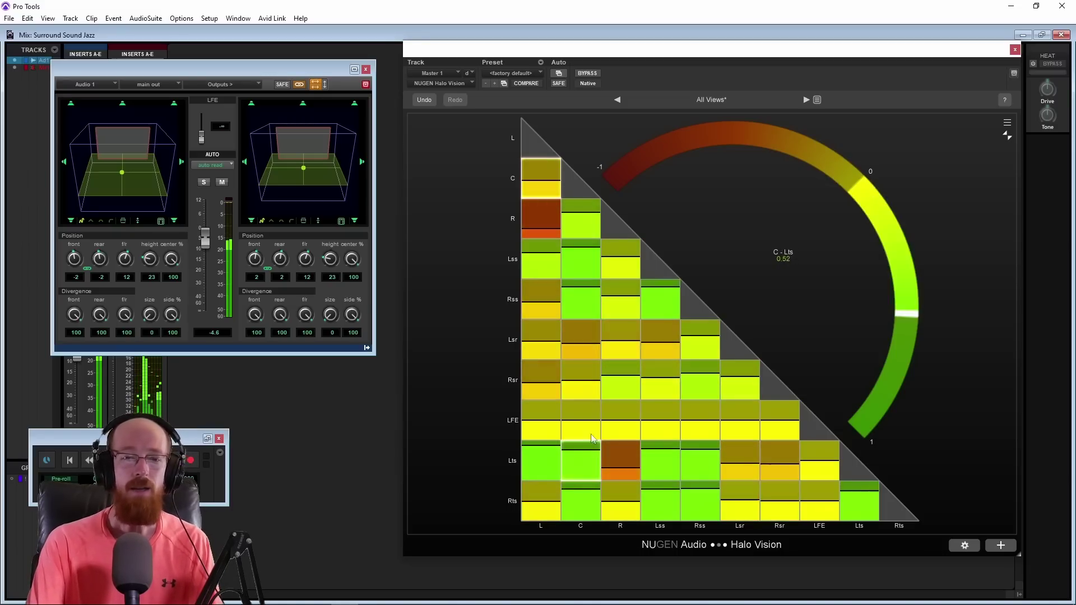
pyautogui.click(593, 373)
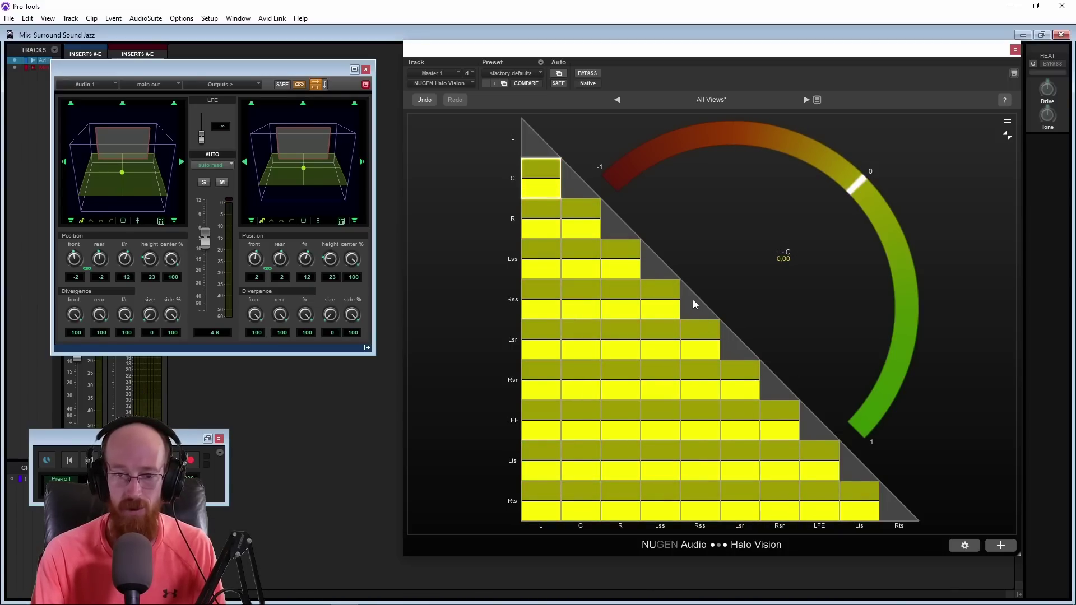
# Leave the full-size correlation matrix and reload the saved All Views layout
pyautogui.click(1007, 136)
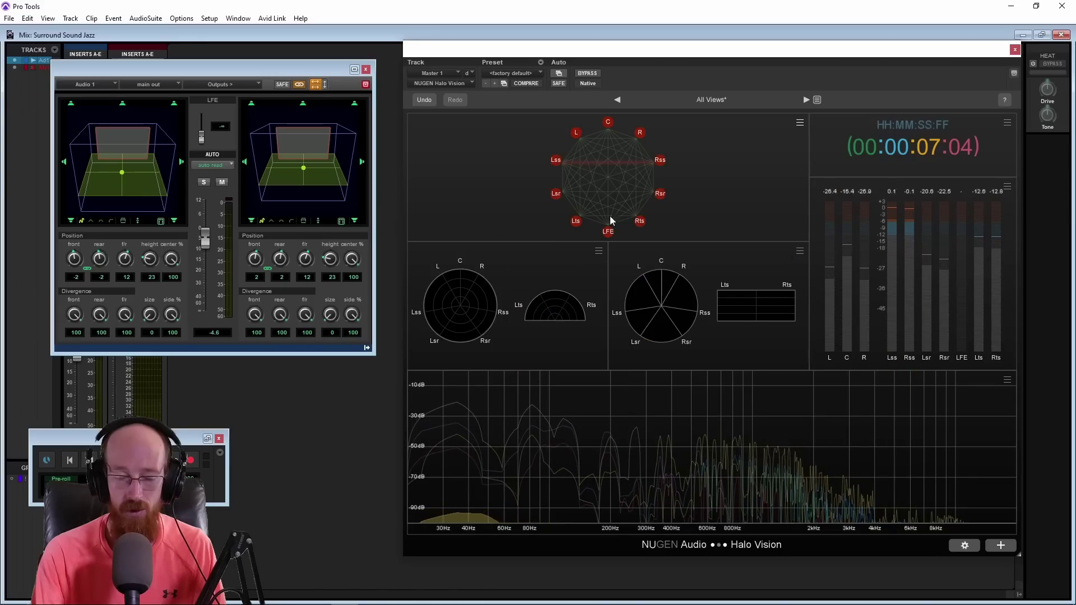
pyautogui.click(807, 100)
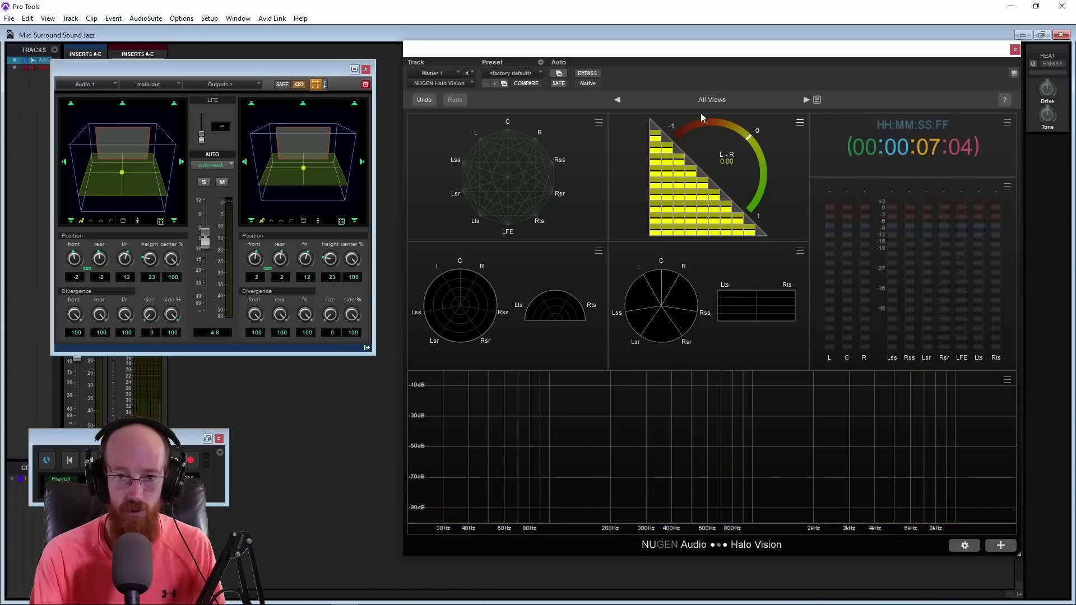